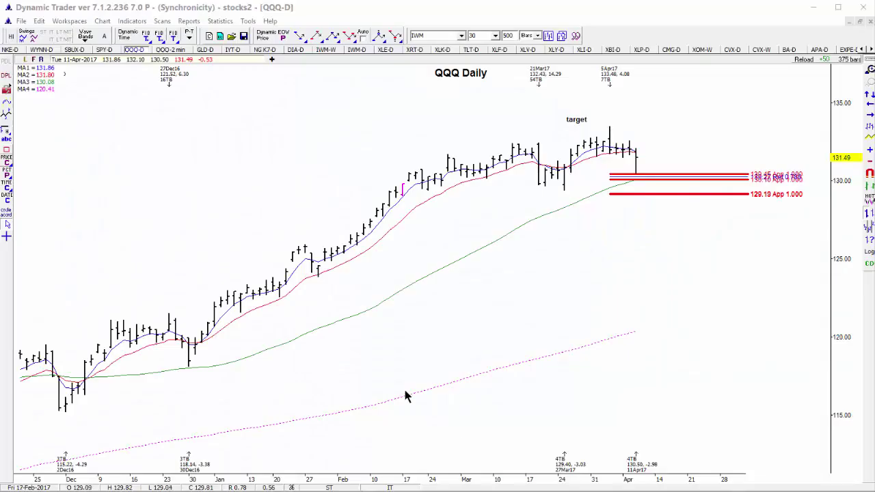
Mark the decline from the 21 March high to the 27 March low in red and underline the low's date.
left_click(508, 351)
left_click_drag(503, 477, 492, 481)
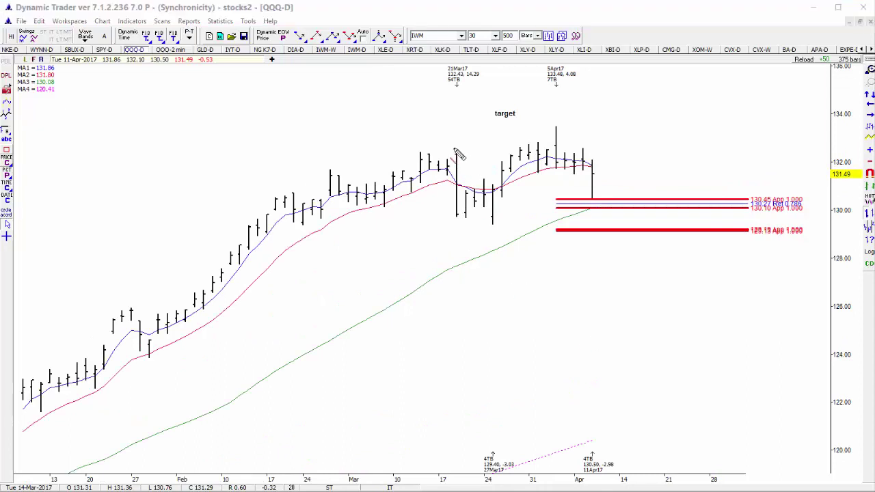
left_click_drag(461, 159, 493, 223)
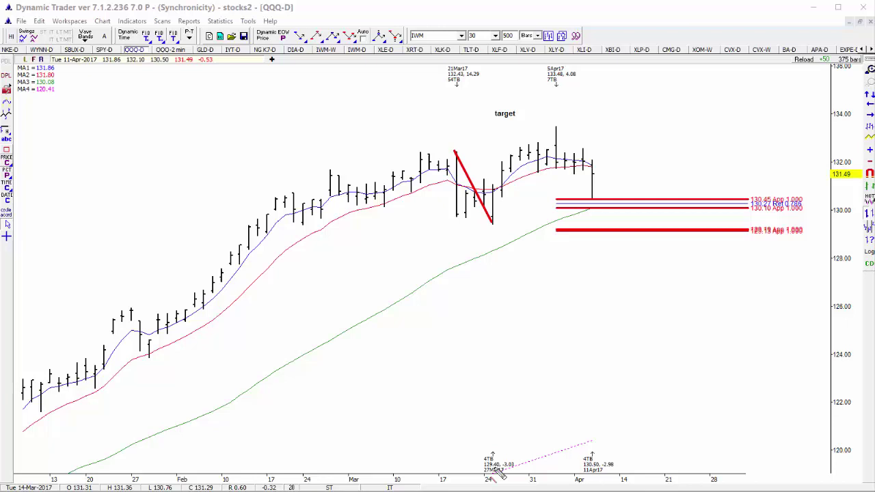
left_click_drag(473, 477, 530, 479)
left_click_drag(481, 448, 524, 469)
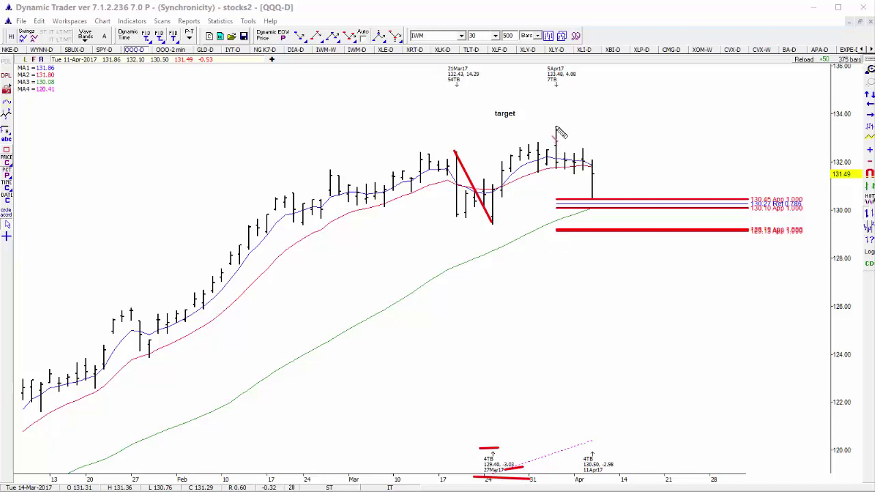
Mark the decline from the 5 April high to the 11 April low, retrace both declines for comparison, and clear the markings.
left_click_drag(555, 127, 585, 207)
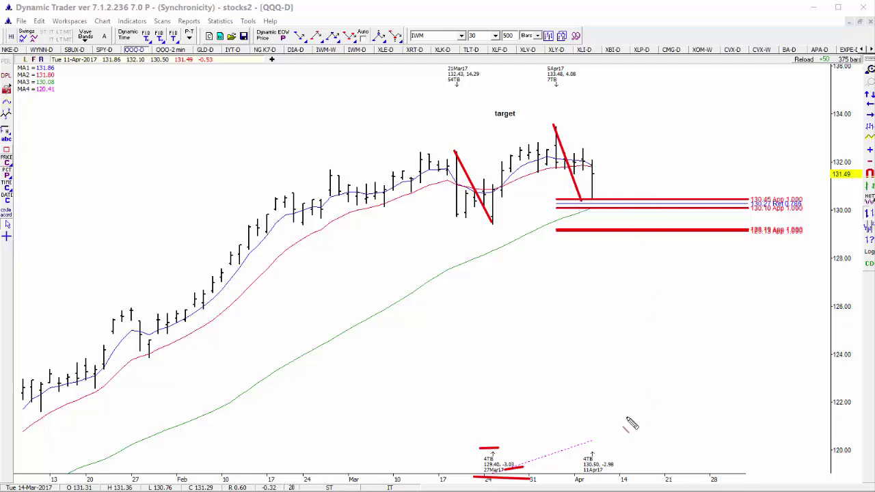
mouse_move(581, 477)
left_mouse_down()
mouse_move(631, 480)
mouse_move(619, 471)
mouse_move(626, 471)
left_mouse_up()
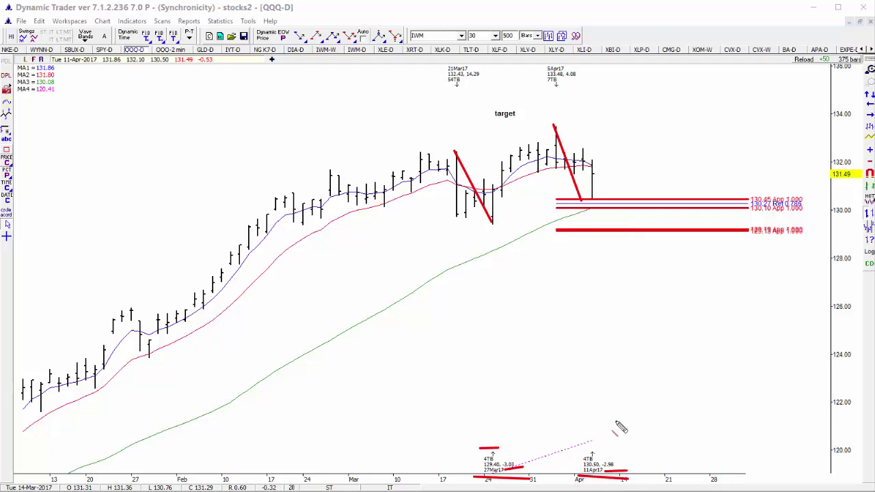
left_click_drag(458, 151, 492, 225)
left_click_drag(548, 129, 591, 209)
key("Escape")
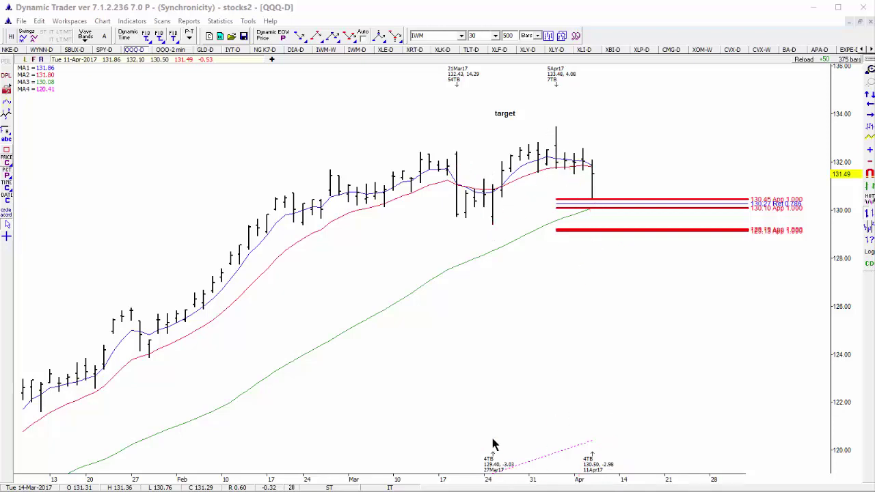
Trace the swings from the 21 March high through the 5 April high to the 130.27 support cluster, and clear the markings.
left_click_drag(385, 476, 509, 483)
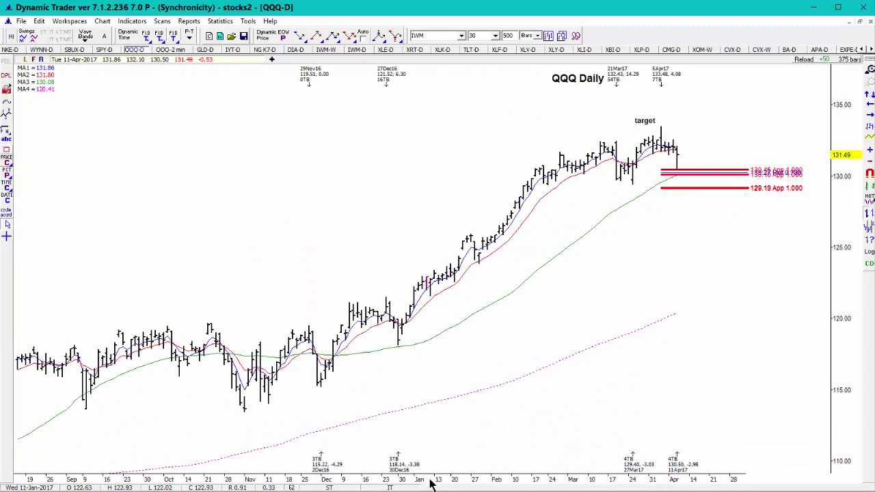
left_click_drag(430, 483, 387, 487)
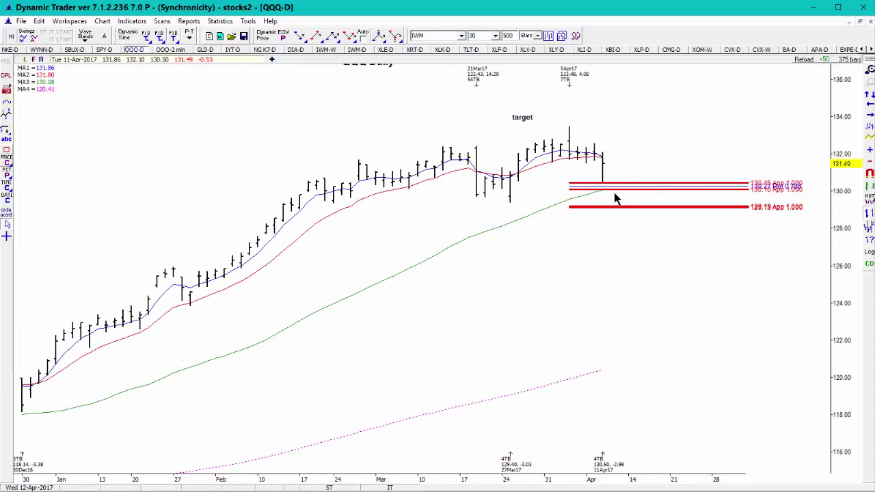
mouse_move(613, 198)
key("ctrl+2")
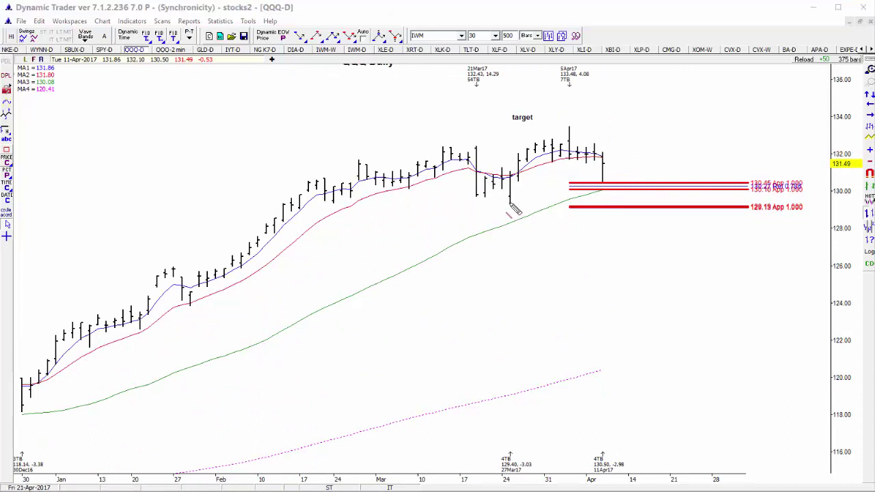
mouse_move(508, 203)
left_mouse_down()
mouse_move(569, 128)
mouse_move(596, 188)
mouse_move(572, 188)
mouse_move(591, 189)
left_mouse_up()
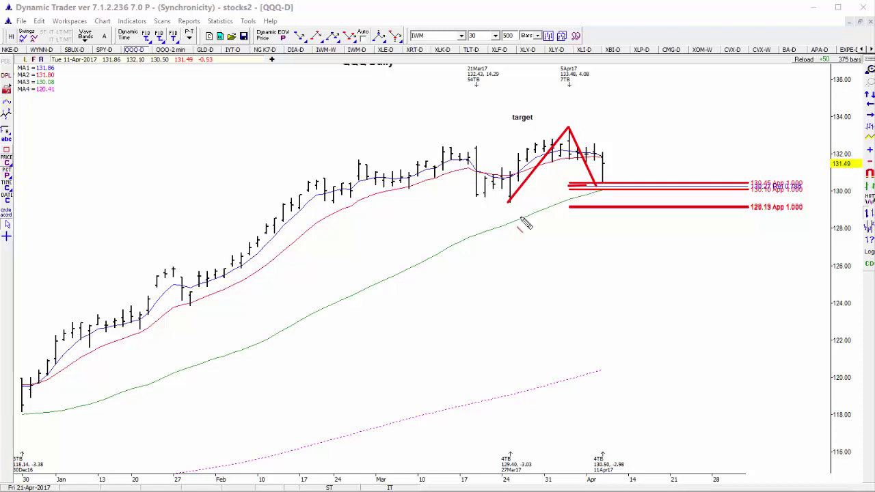
left_click_drag(475, 147, 509, 203)
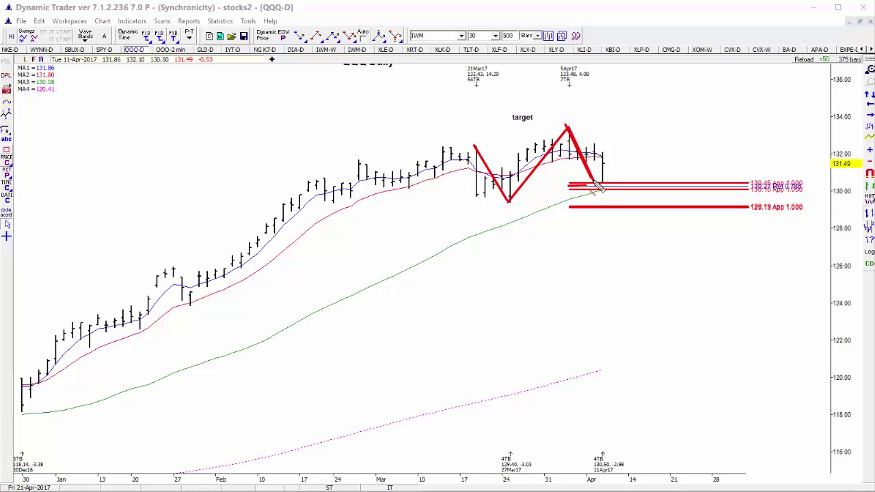
key("Escape")
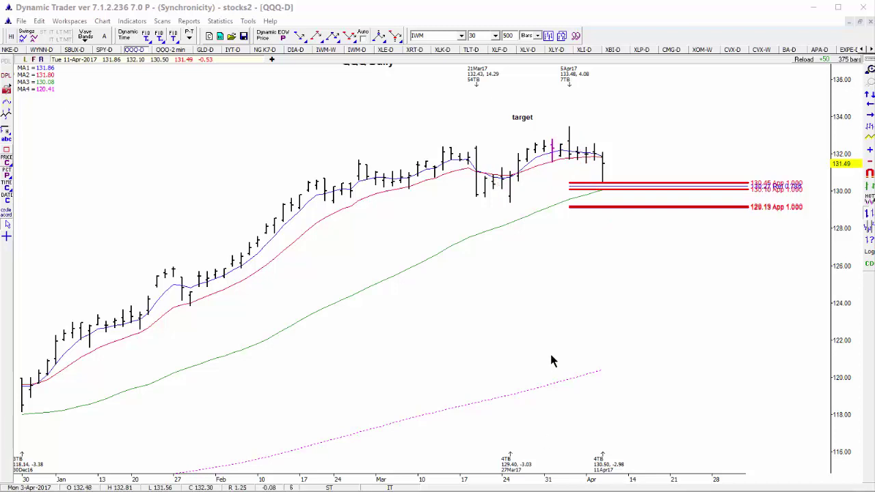
Add price retracements from the 5 April high to the 11 April low and delete the 0.236, 0.382 and 0.500 levels.
left_click(409, 214)
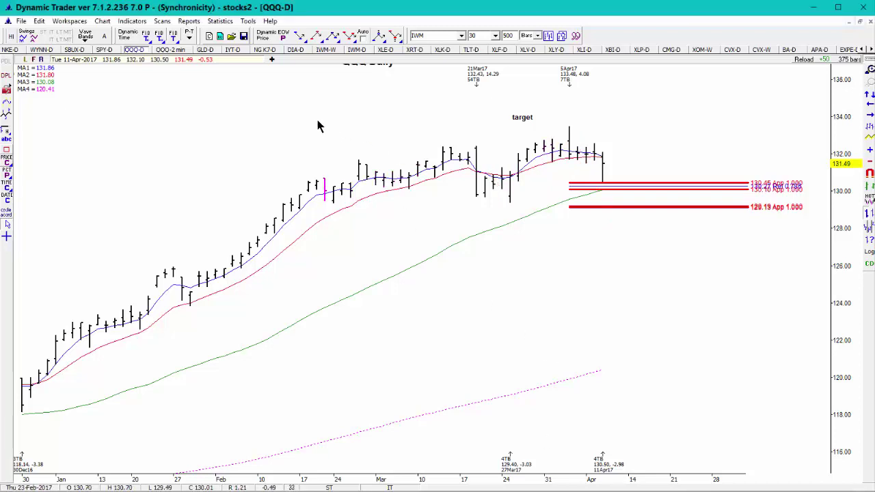
left_click(301, 36)
left_click(570, 131)
left_click(603, 181)
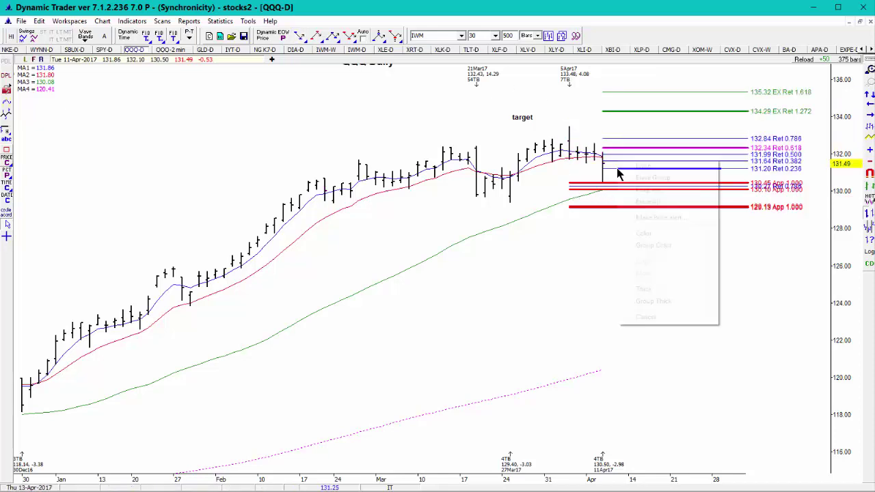
left_click(642, 162)
left_click(639, 153)
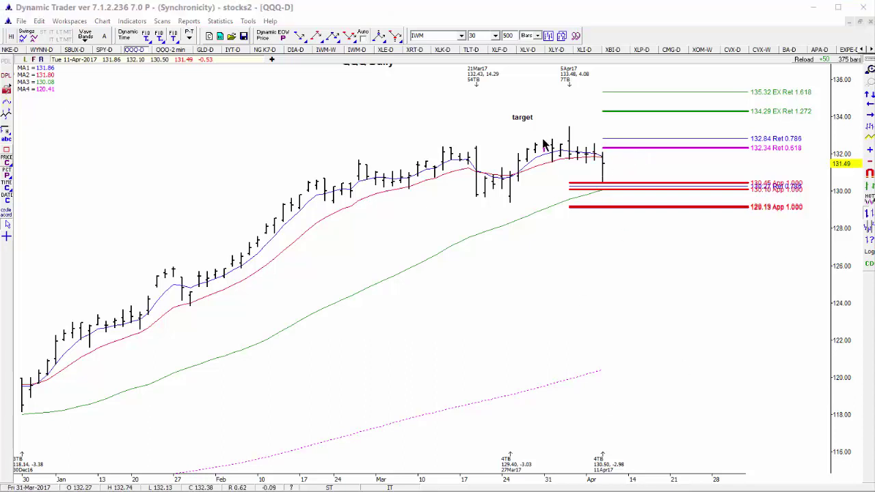
Sketch a path from the 5 April high to the support zone and up to the 134.29 extension, and clear it.
mouse_move(571, 126)
left_mouse_down()
mouse_move(604, 186)
mouse_move(644, 108)
mouse_move(635, 114)
left_mouse_up()
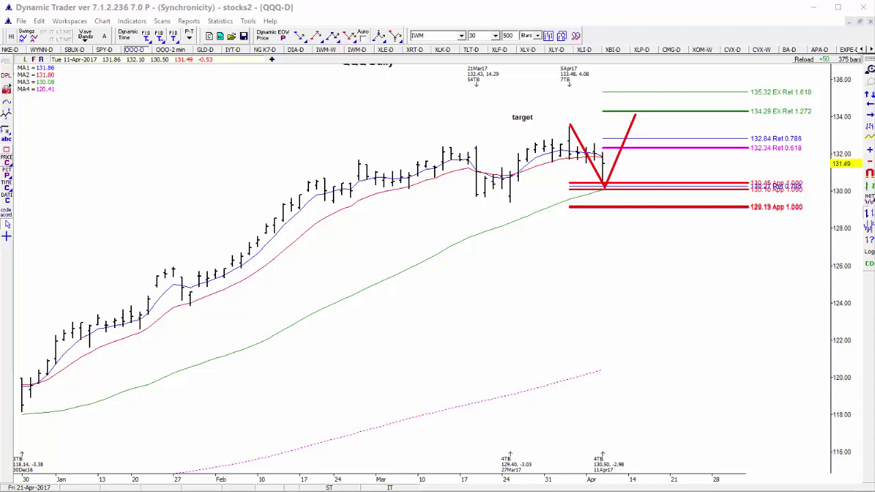
key("Escape")
left_click(590, 266)
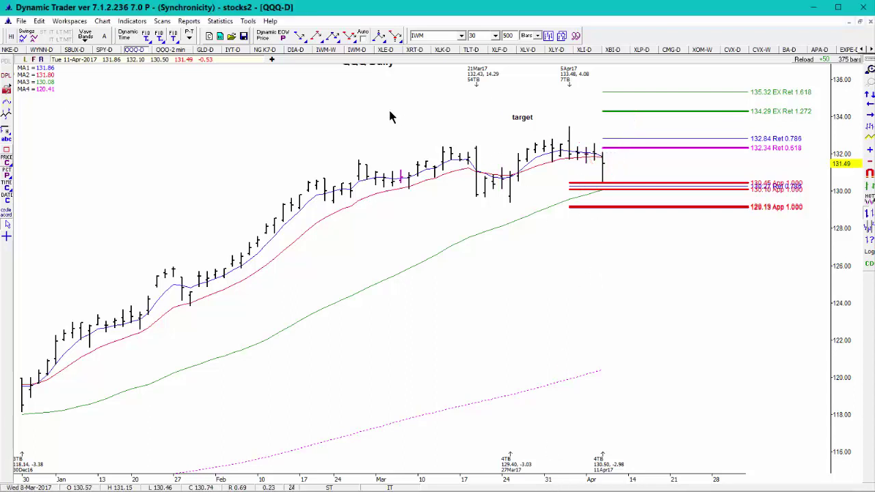
Project the 1.000 swing from the 3 April low, 5 April high and 11 April low, and delete the 132.84 retracement level.
left_click(333, 36)
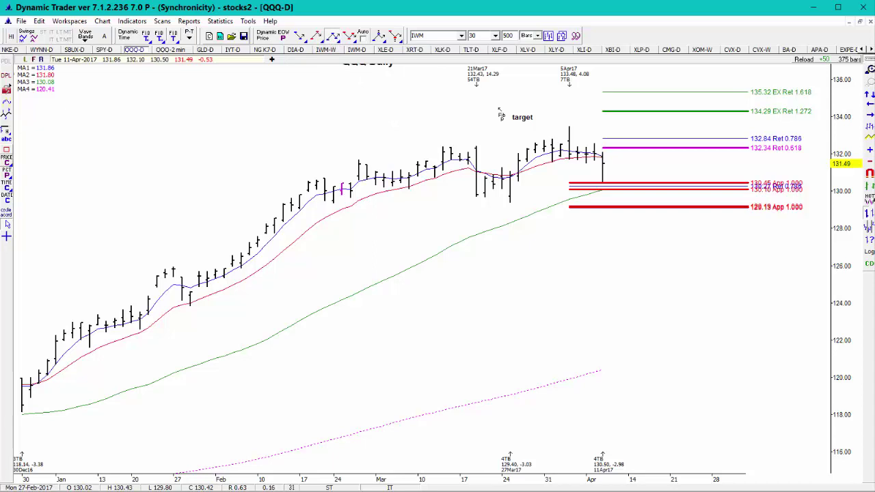
left_click(553, 167)
left_click(568, 139)
left_click(598, 187)
right_click(635, 132)
left_click(635, 135)
Draw a rally line from the 11 April low to the 134.29 extension target on the enlarged chart, and clear it.
mouse_move(672, 481)
left_mouse_down()
mouse_move(635, 488)
mouse_move(649, 488)
left_mouse_up()
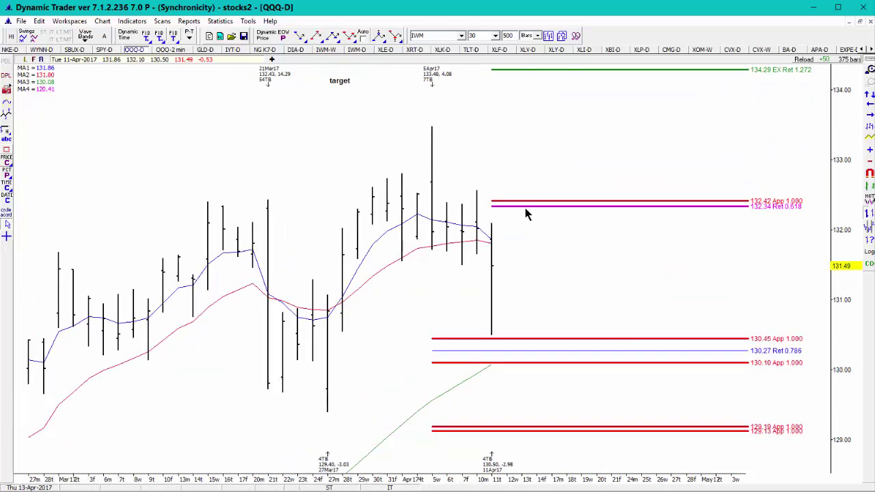
mouse_move(522, 205)
left_click_drag(836, 227, 839, 243)
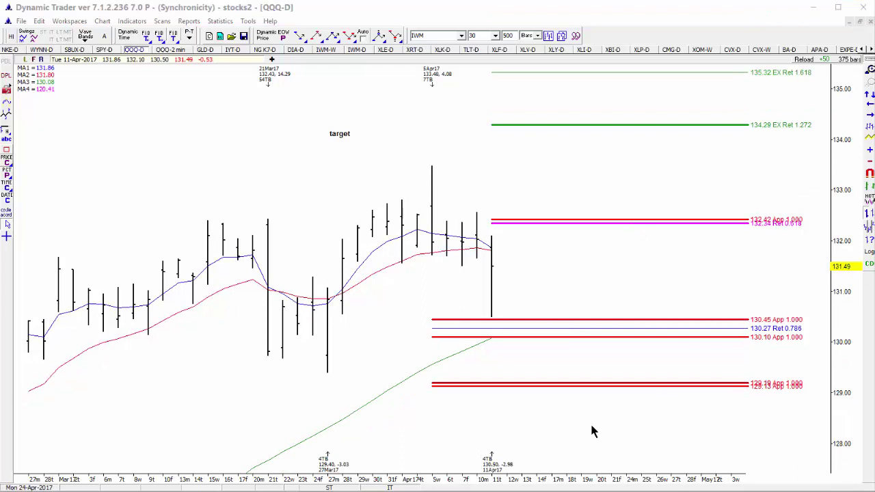
left_click_drag(499, 316, 553, 126)
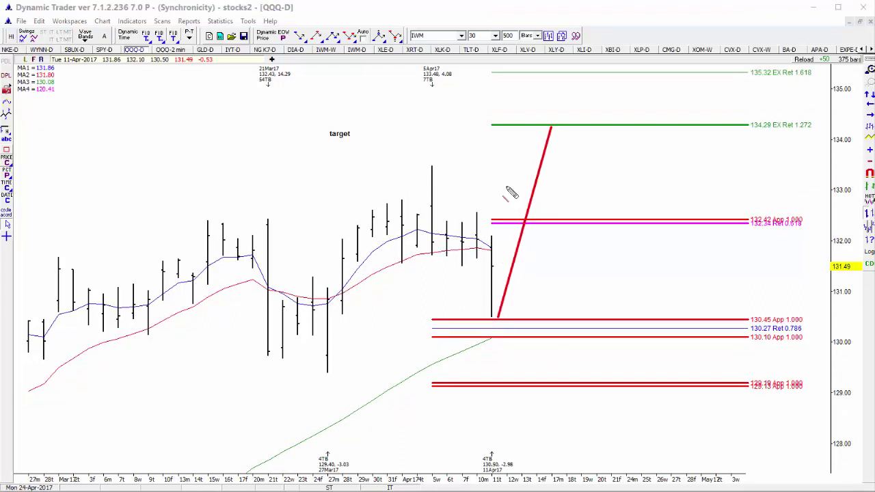
key("Escape")
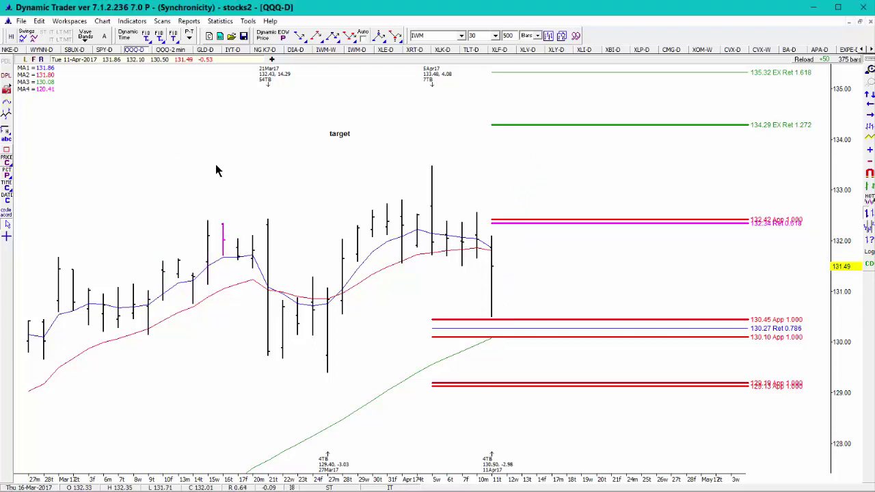
Switch to the QQQ-2 min chart, mark the morning low, the 130.80 level and the moving averages, and clear the markings.
left_click(166, 51)
left_click_drag(505, 486, 613, 489)
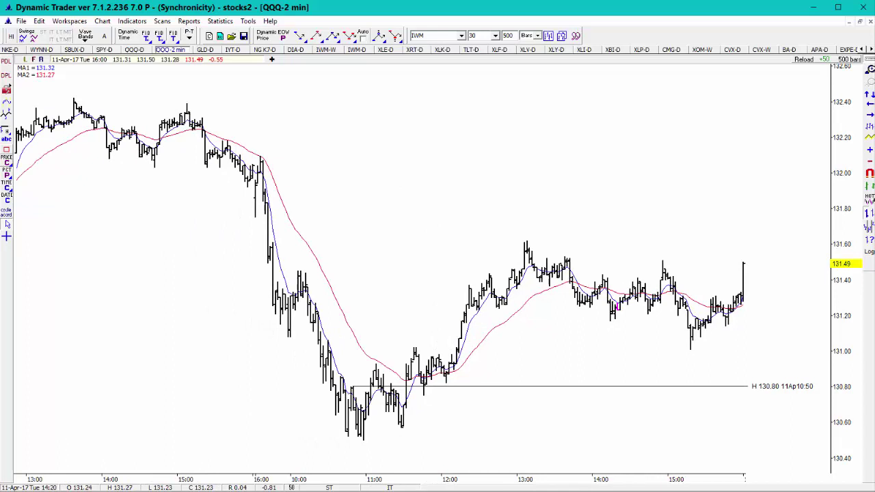
key("ctrl+shift+d")
mouse_move(400, 446)
left_mouse_down()
mouse_move(356, 451)
mouse_move(378, 460)
left_mouse_up()
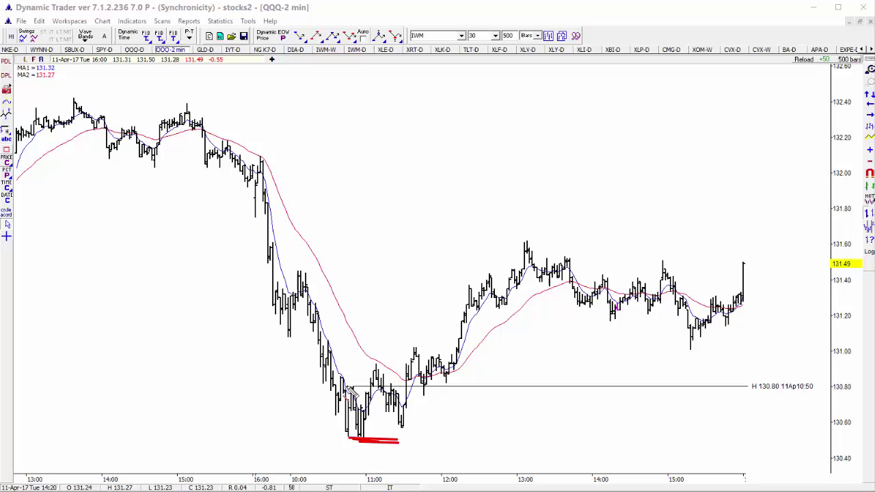
left_click_drag(346, 387, 471, 387)
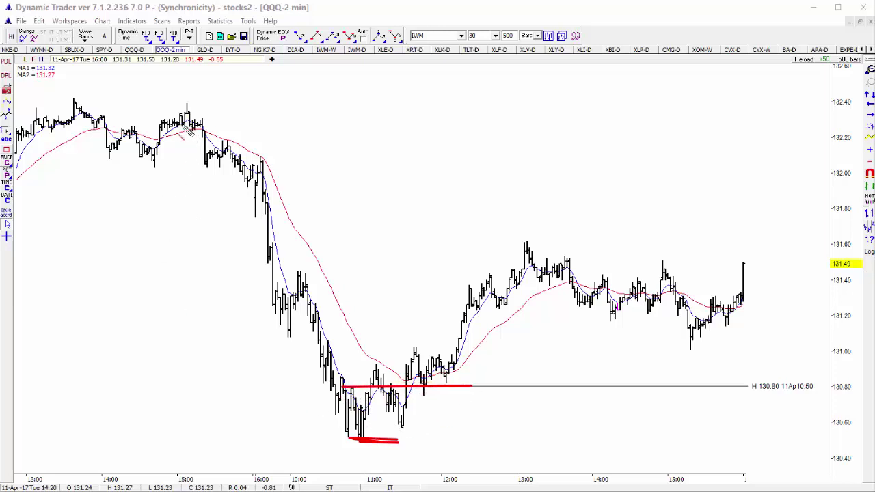
mouse_move(193, 115)
left_mouse_down()
mouse_move(268, 338)
mouse_move(303, 264)
mouse_move(349, 436)
mouse_move(357, 389)
mouse_move(362, 443)
mouse_move(390, 374)
mouse_move(404, 418)
mouse_move(421, 345)
mouse_move(441, 380)
mouse_move(551, 246)
left_mouse_up()
key("Escape")
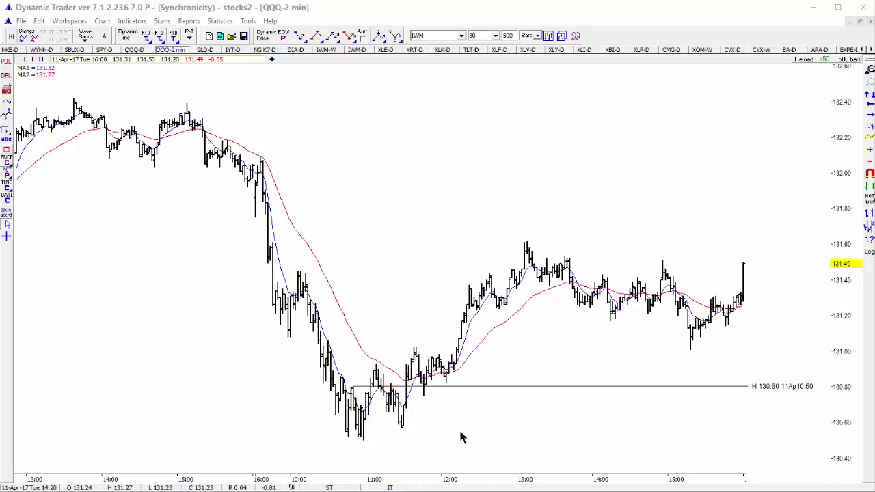
Mark the rising highs, the average crossover, the stop area under the low and the afternoon rally, and clear the markings.
mouse_move(344, 387)
left_mouse_down()
mouse_move(379, 381)
mouse_move(370, 376)
mouse_move(404, 364)
left_mouse_up()
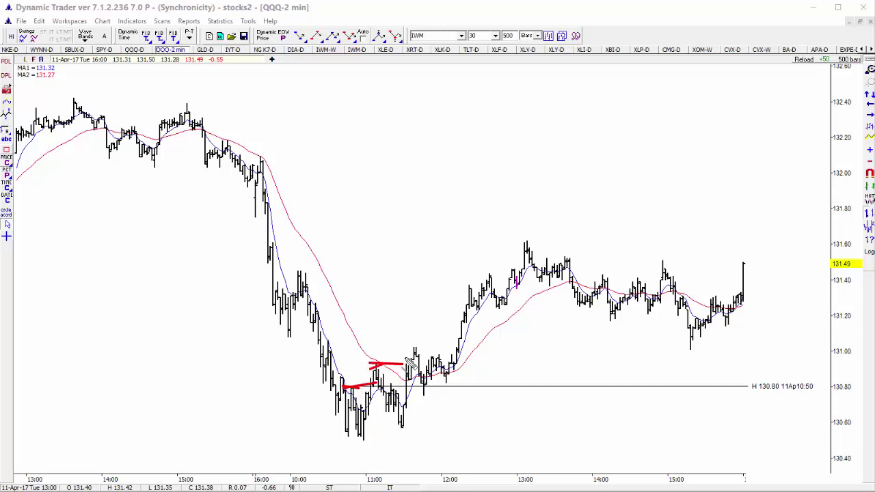
left_click_drag(415, 373, 437, 378)
mouse_move(354, 444)
left_mouse_down()
mouse_move(387, 441)
mouse_move(362, 445)
left_mouse_up()
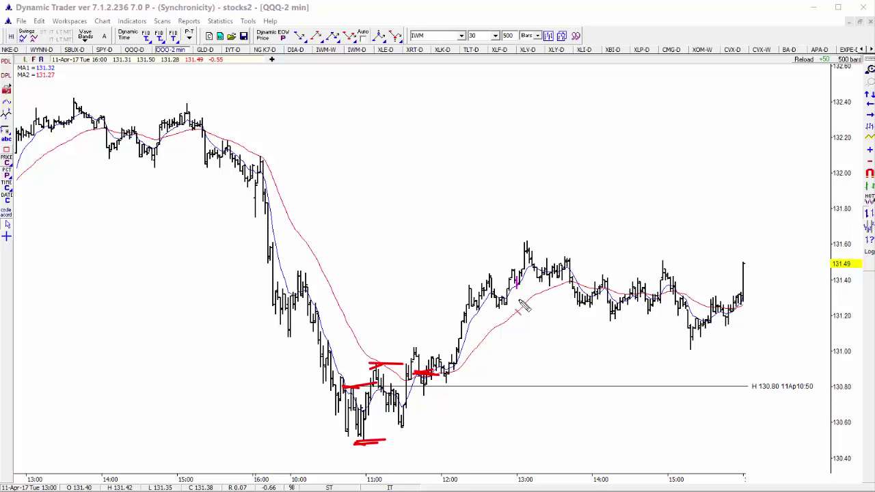
left_click_drag(441, 366, 526, 259)
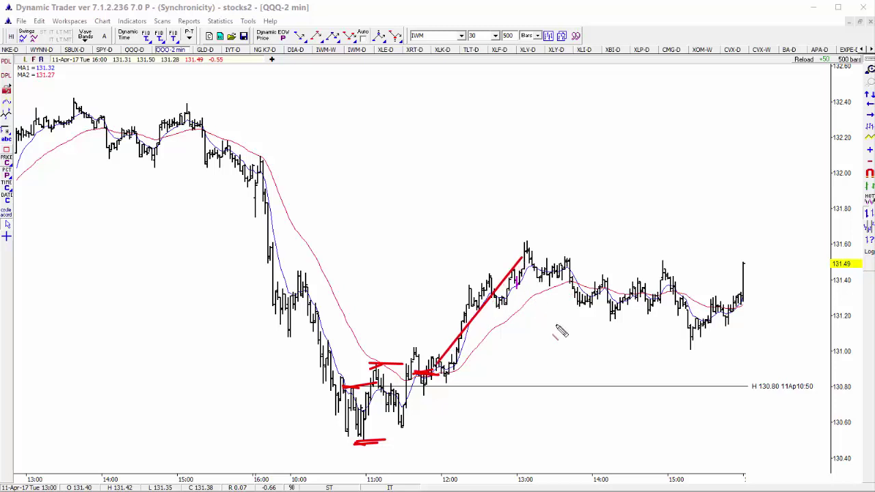
key("Escape")
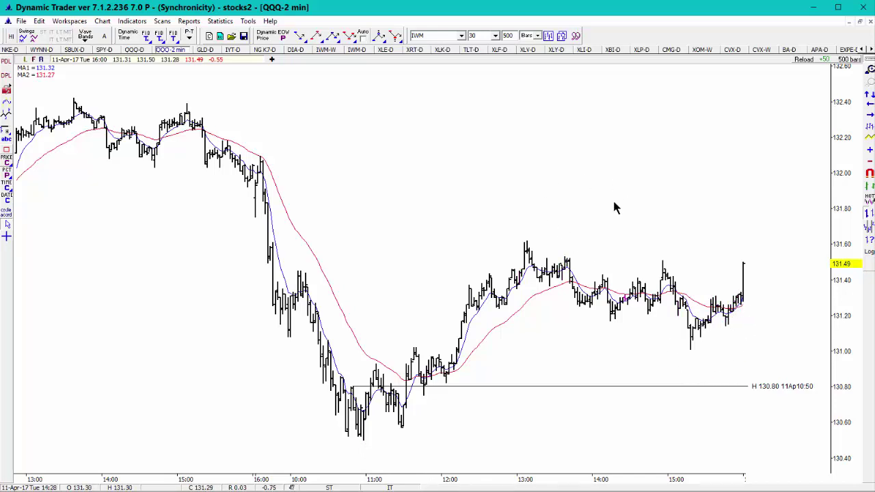
Return to the QQQ daily chart and examine the 132.34 retracement and the 134.29 extension targets.
left_click(135, 50)
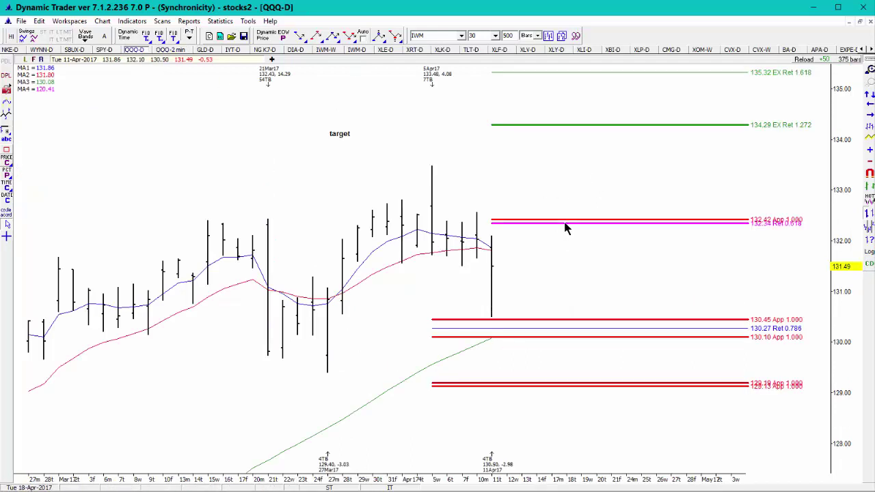
mouse_move(564, 223)
mouse_move(604, 126)
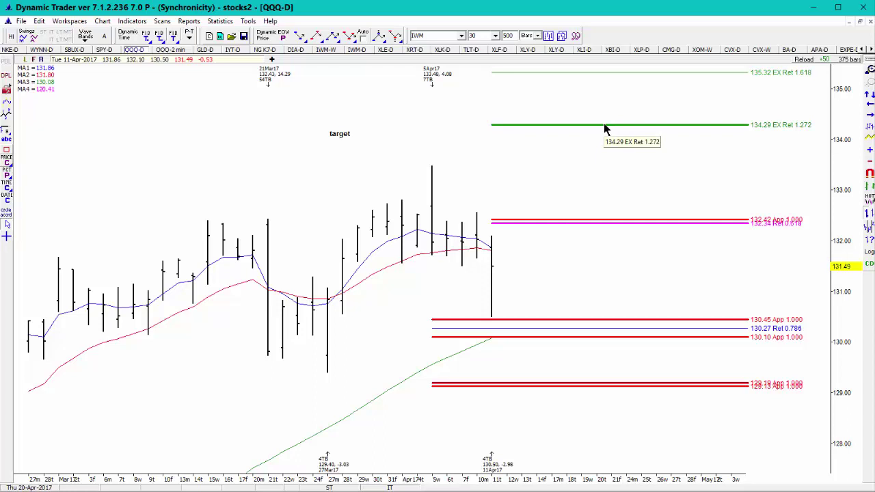